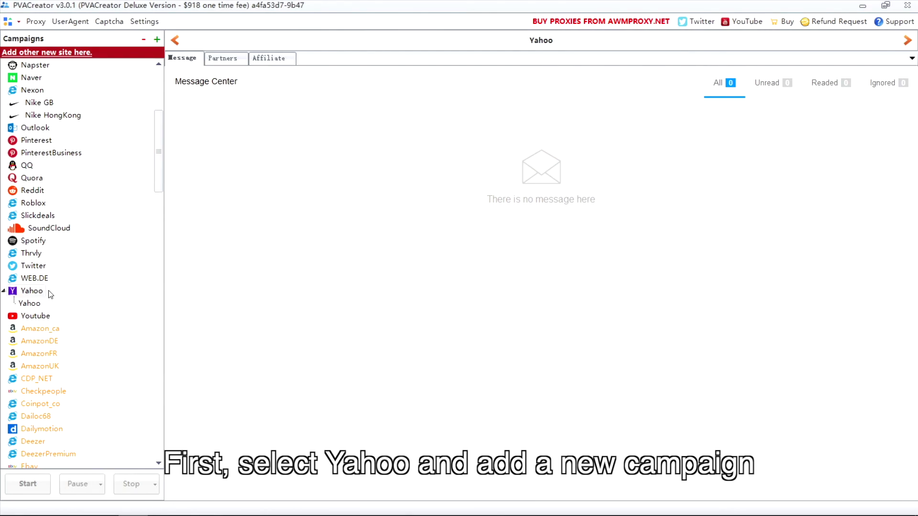
Step: Pick Yahoo and create a new campaign named yahoo_25 with an account count of 25
click(28, 294)
click(157, 39)
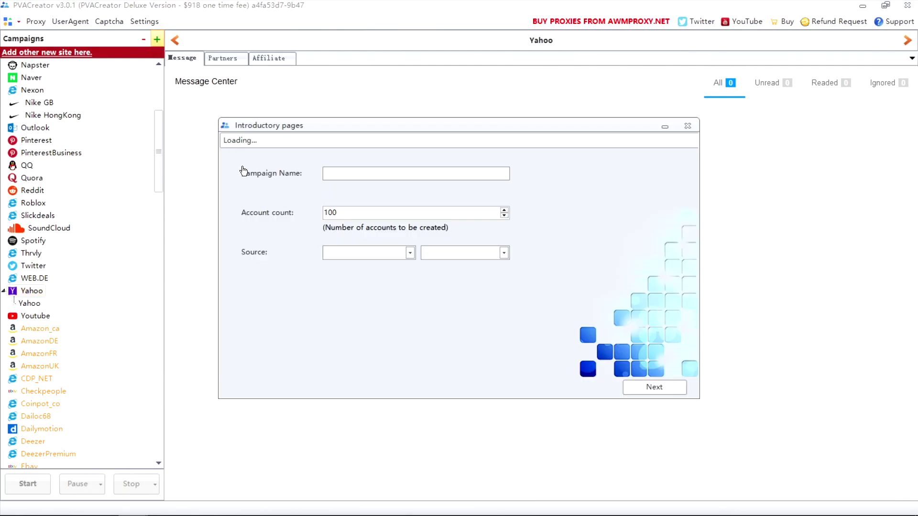
click(356, 174)
text(yahoo_25)
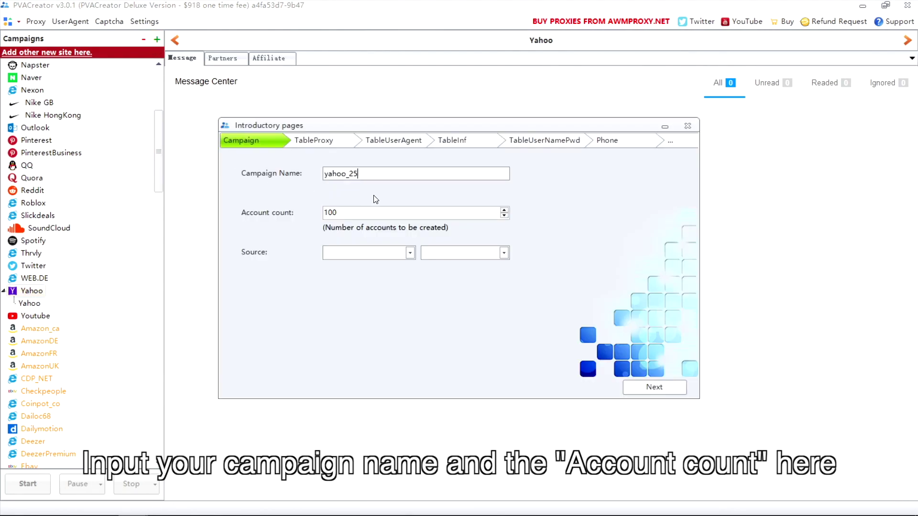
double_click(371, 211)
text(25)
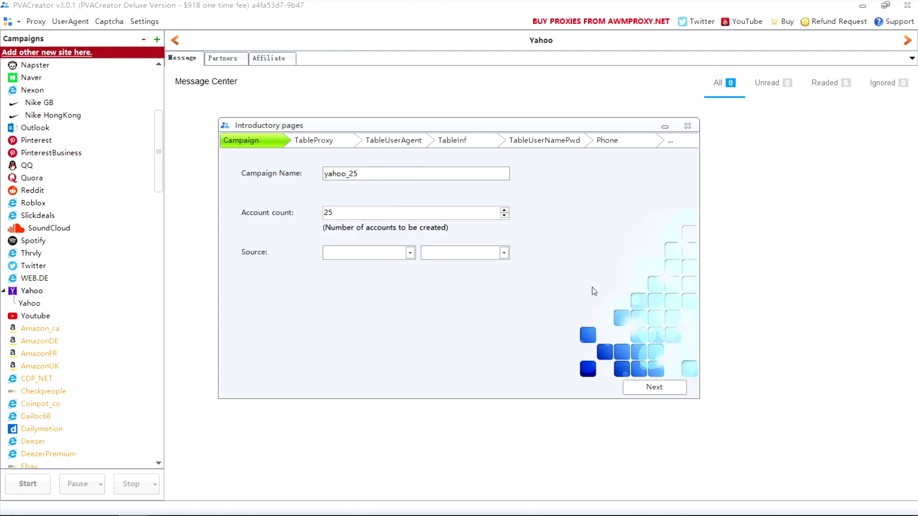
Step: Import the proxy list from a file into the Proxy column
click(643, 388)
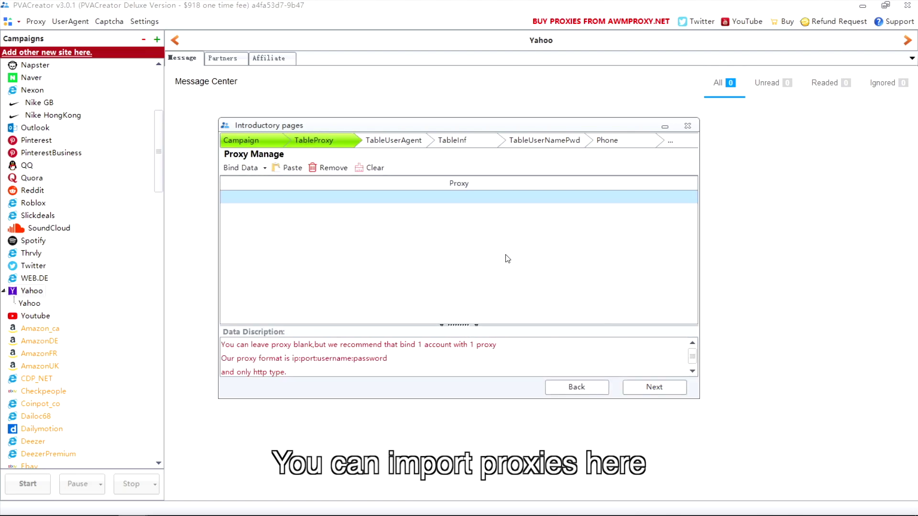
click(481, 188)
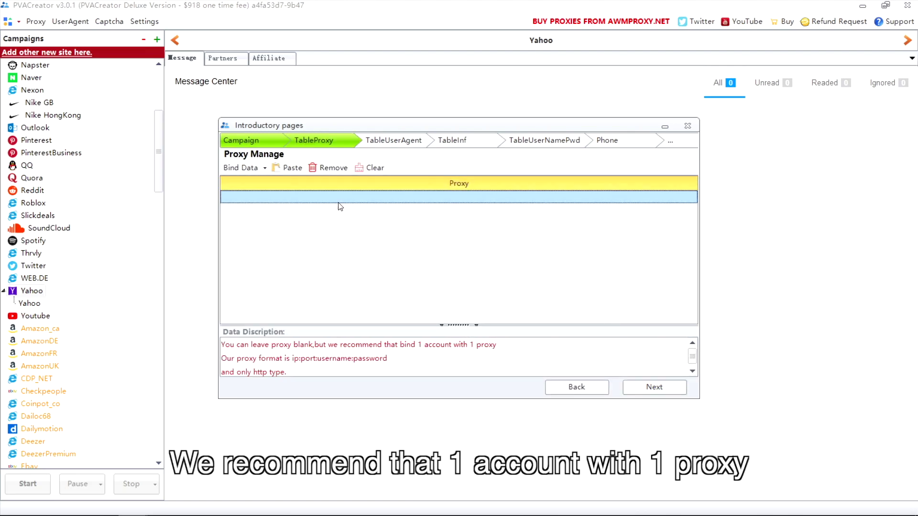
click(264, 169)
click(256, 182)
double_click(418, 218)
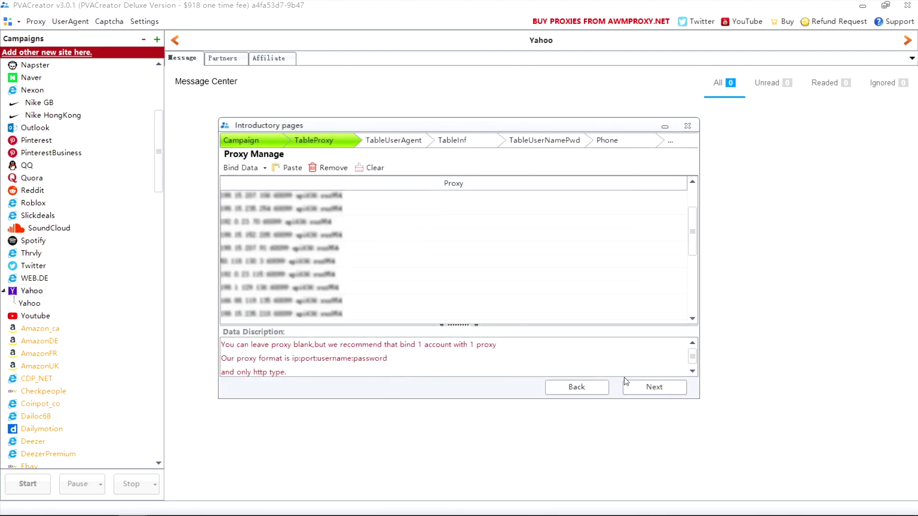
Step: Advance past the User Agent and Common Information pages to the username/password step
click(647, 385)
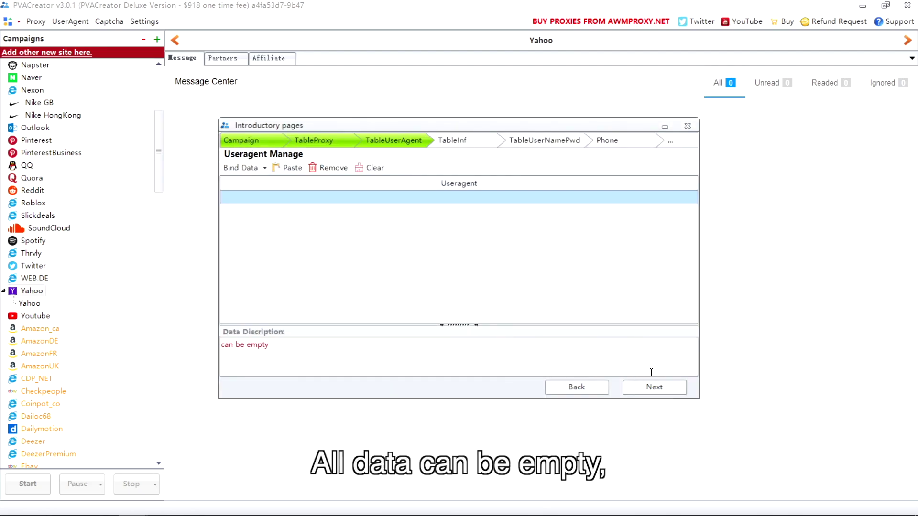
click(652, 387)
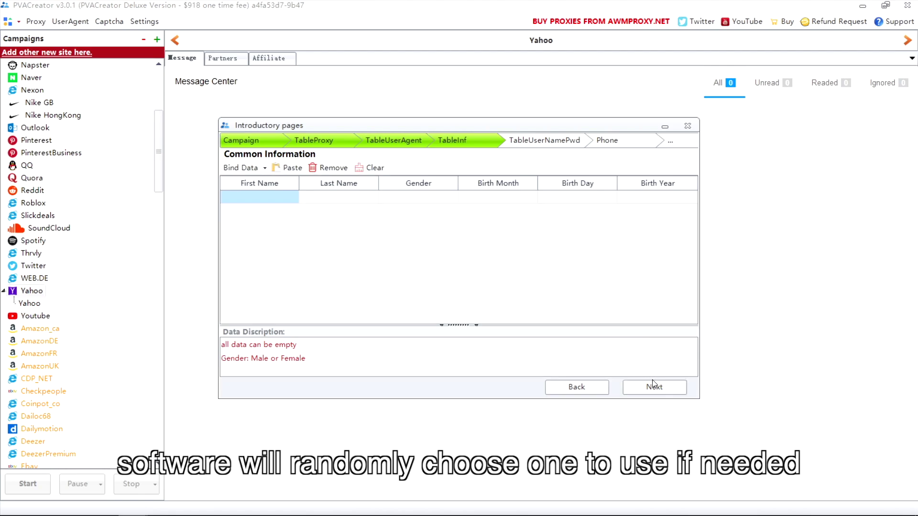
click(653, 386)
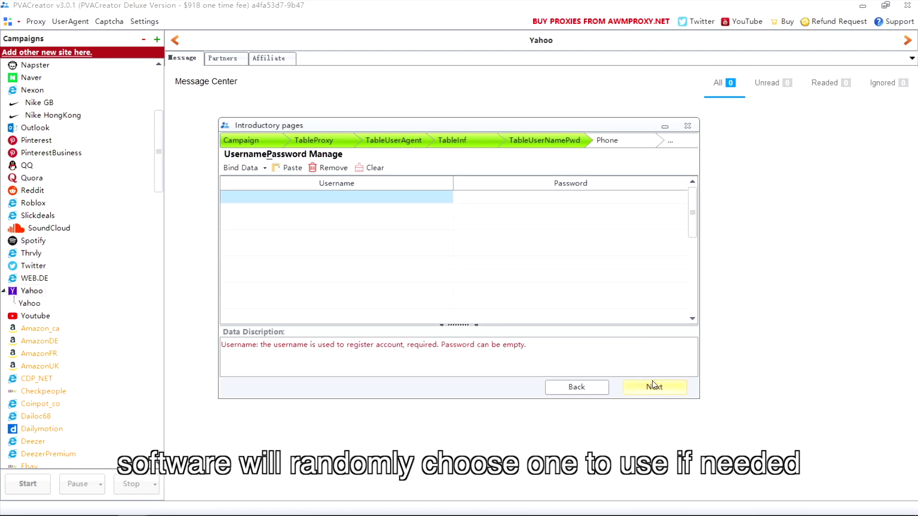
Step: Start random username generation for the Username column with a 3-letter first group
click(337, 188)
click(265, 167)
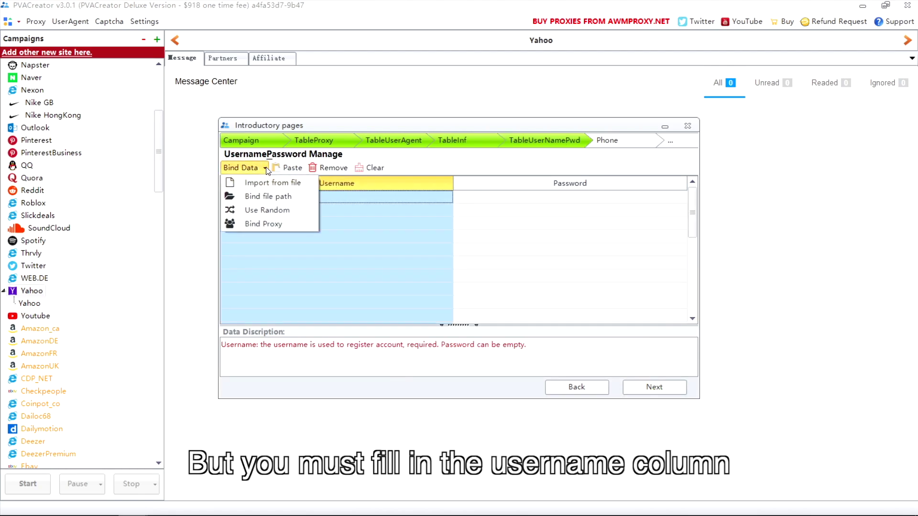
click(272, 210)
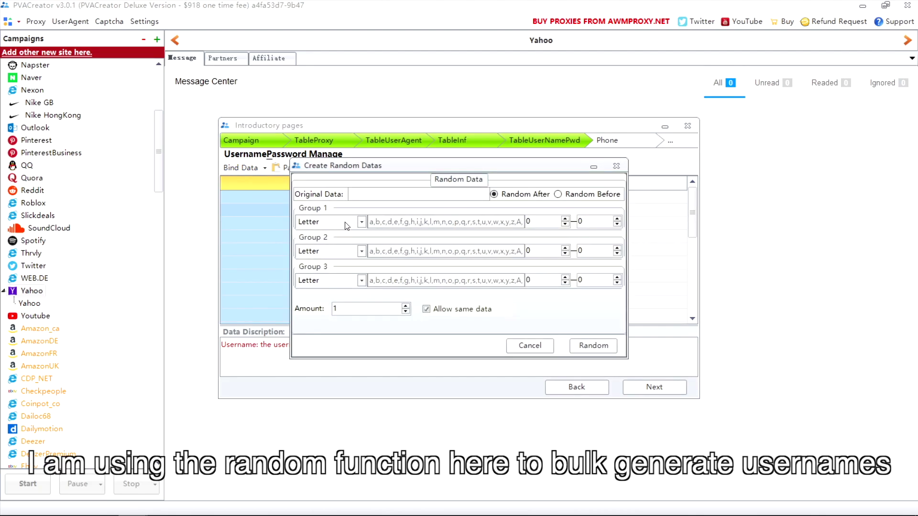
click(536, 222)
text(3)
click(593, 221)
text(3)
Step: Add a 2-digit group and a last-name group, then generate and accept 25 usernames
click(362, 251)
click(315, 270)
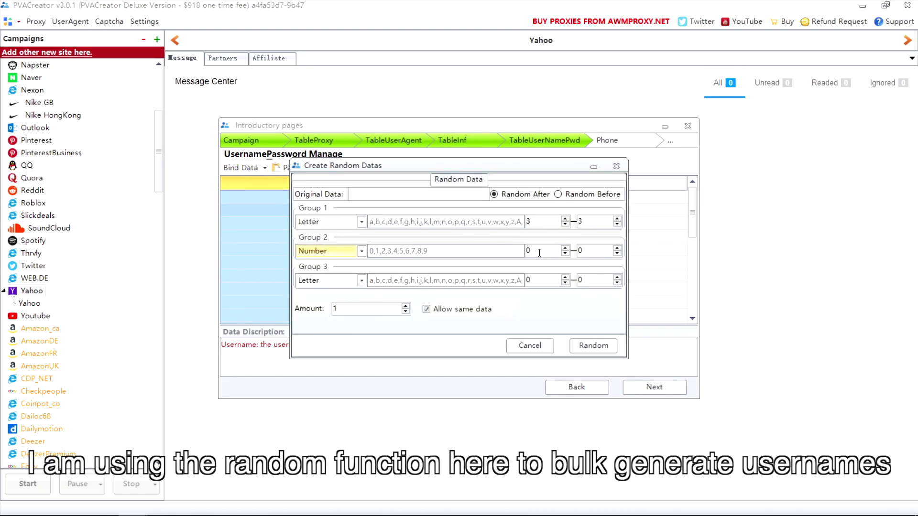
click(540, 250)
text(2)
click(361, 280)
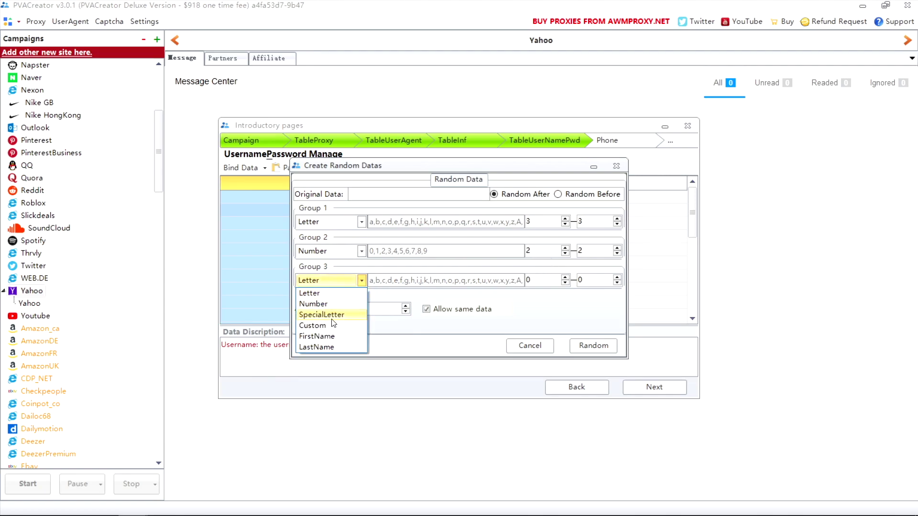
click(323, 345)
click(358, 309)
text(25)
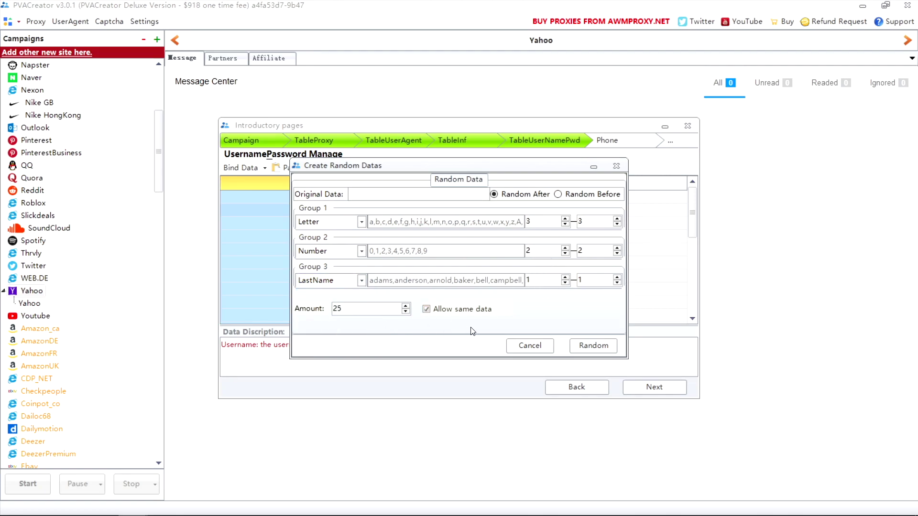
click(592, 344)
click(587, 342)
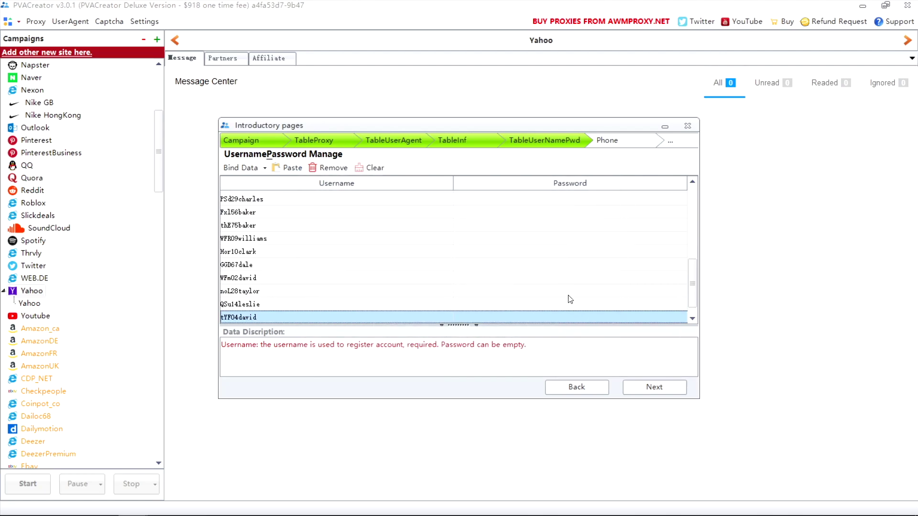
Step: Reselect the Username column and close the import options, keeping the generated usernames
click(371, 168)
click(360, 183)
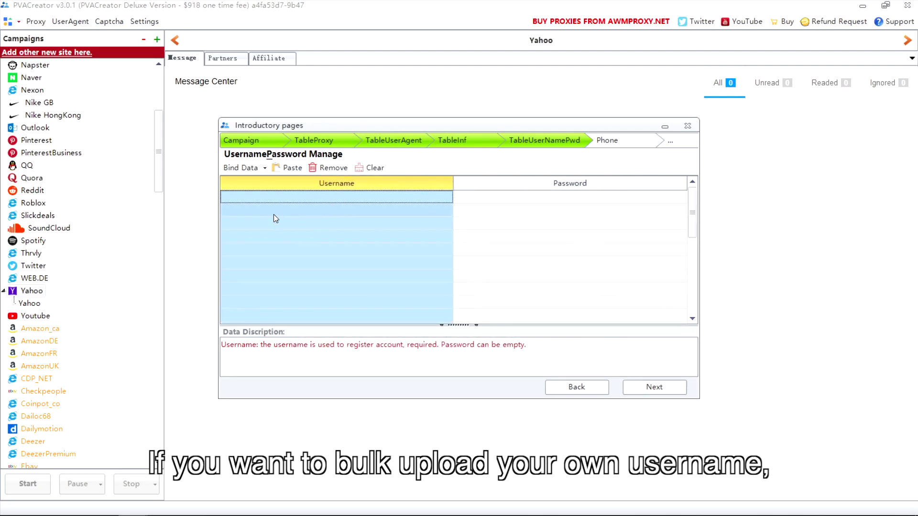
click(265, 168)
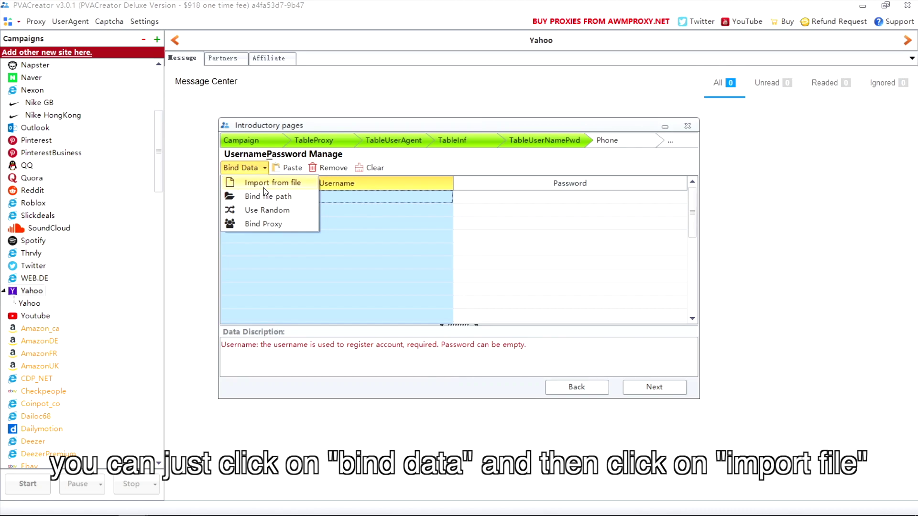
click(272, 183)
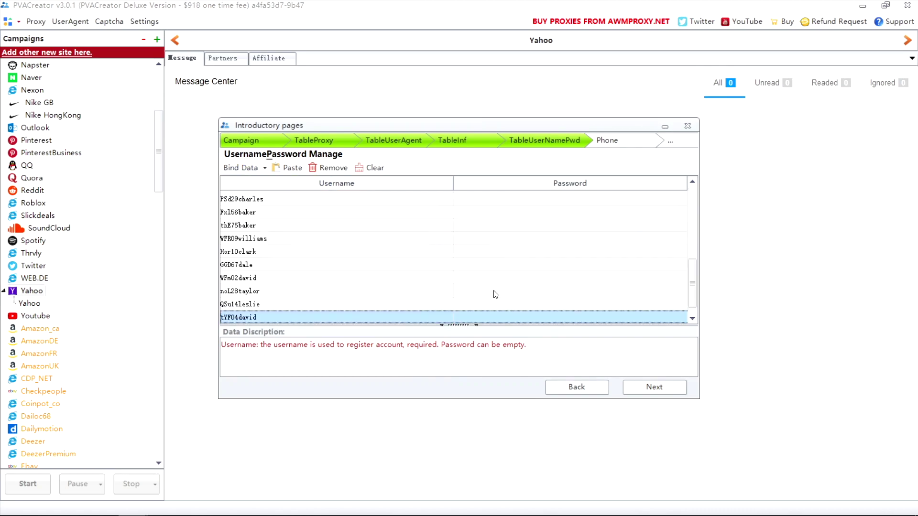
Step: Skip to the Recovery Email page and enter the recovery address and its password
click(638, 391)
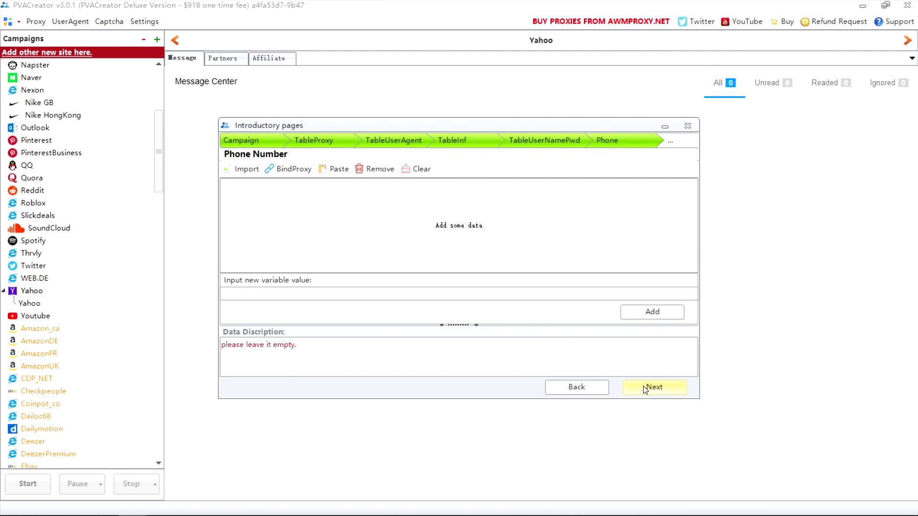
click(645, 388)
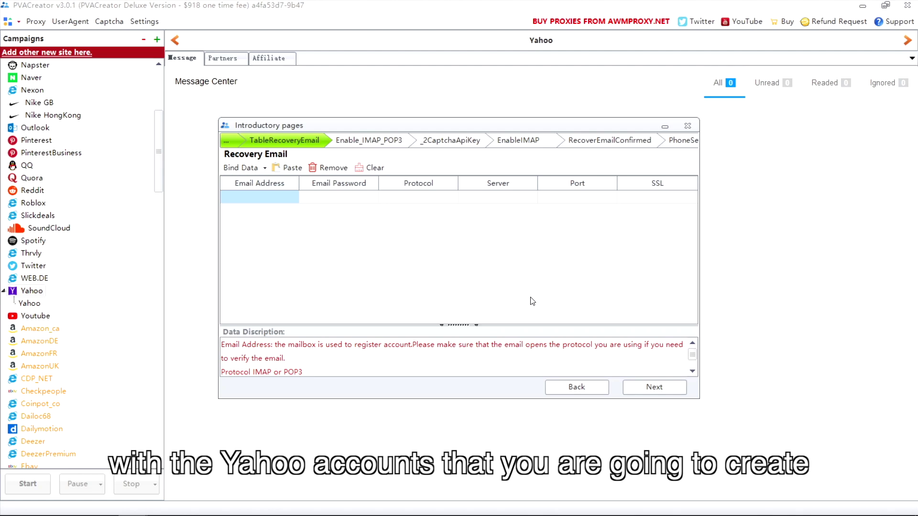
double_click(262, 198)
key(ctrl+v)
double_click(336, 197)
text(test2222)
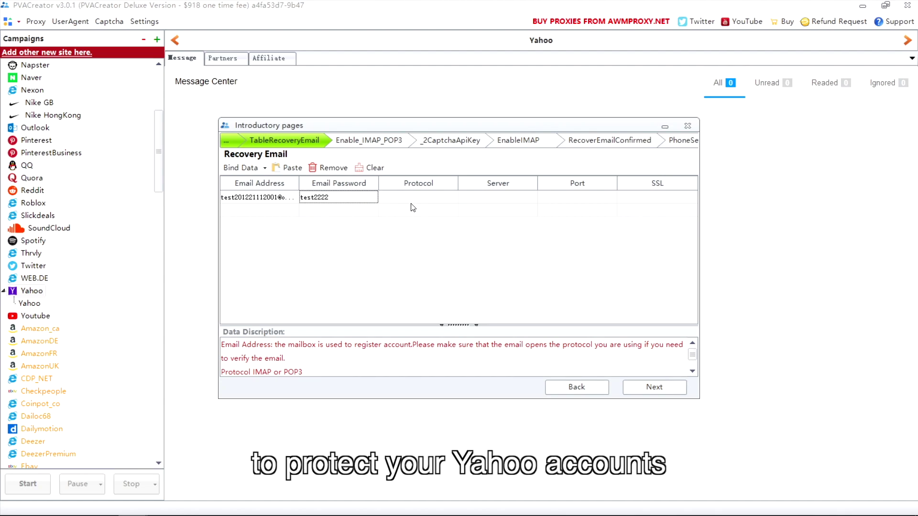
Step: Set the row's protocol to POP3, server outlook.office365.com, port 995 and SSL YES
key(Tab)
text(POP3)
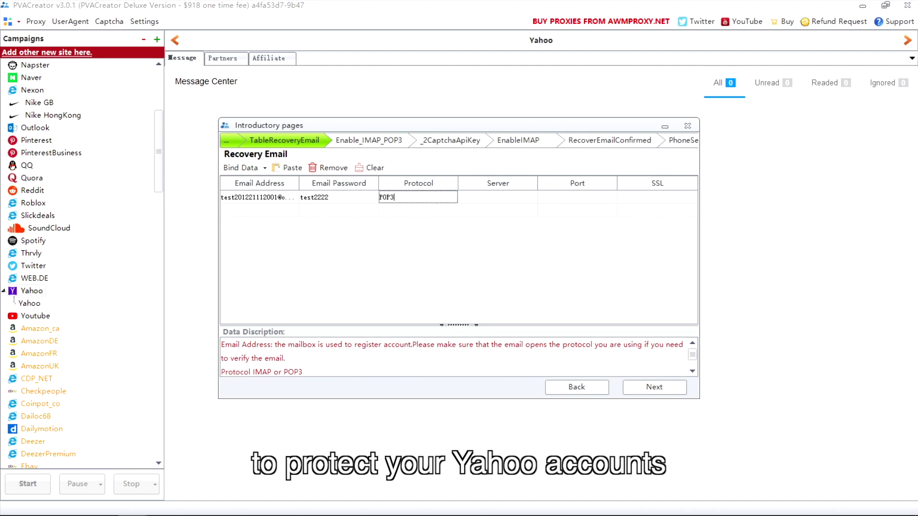
key(Tab)
text(outlook.office365.com)
key(Tab)
text(995)
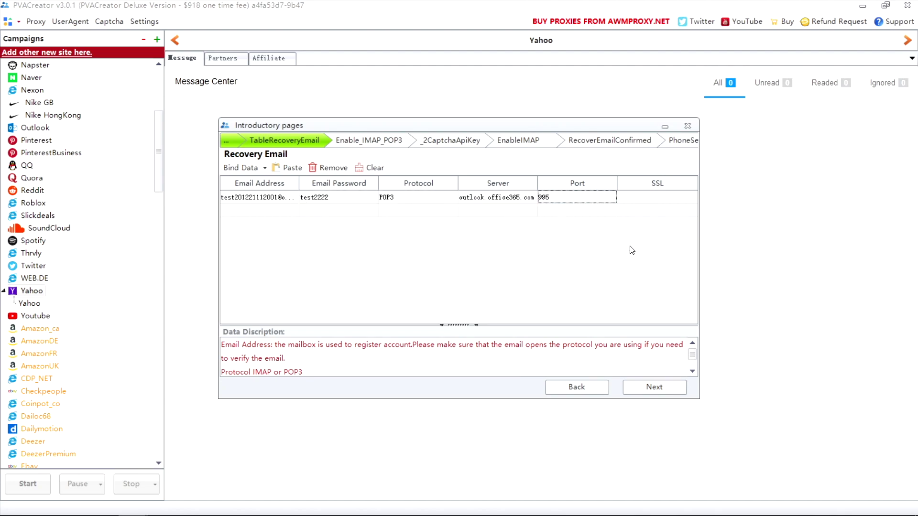
key(Tab)
text(YES)
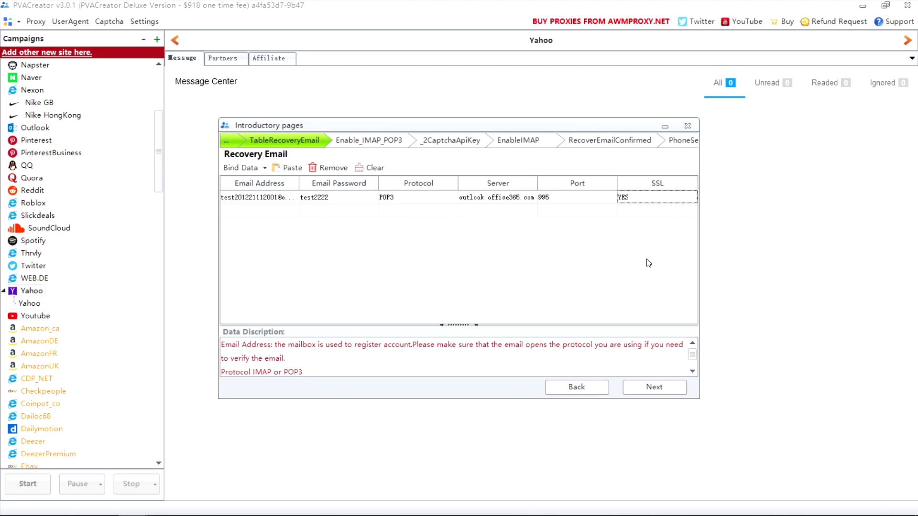
Step: On the Enable_IMAP_POP3 page, add the value 1
click(654, 386)
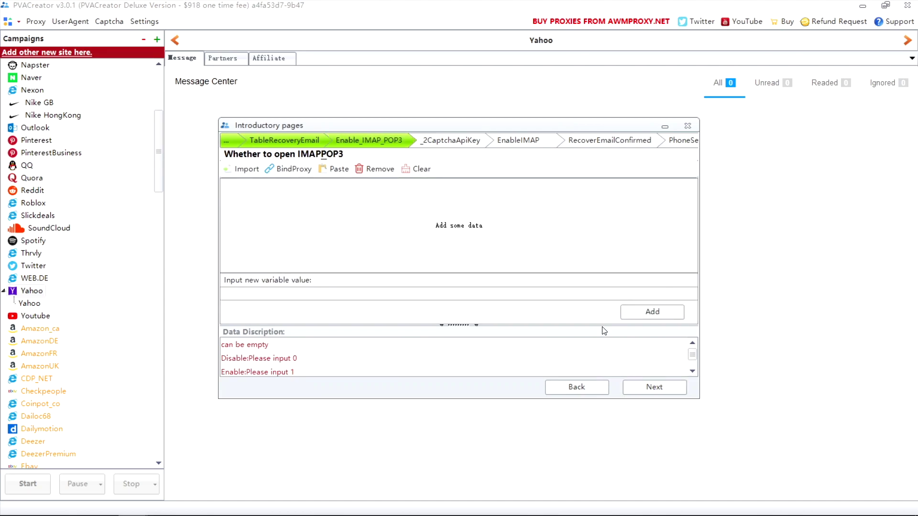
text(1)
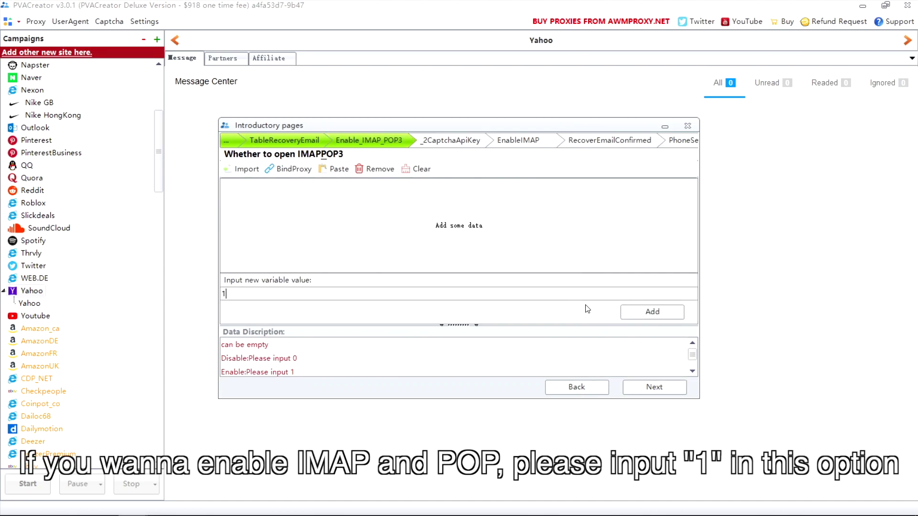
click(630, 311)
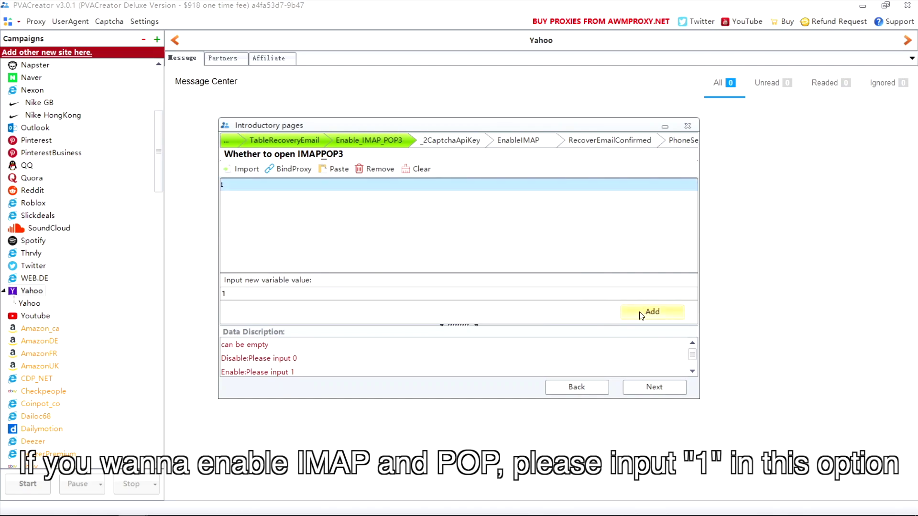
scroll(335, 368, down, 1)
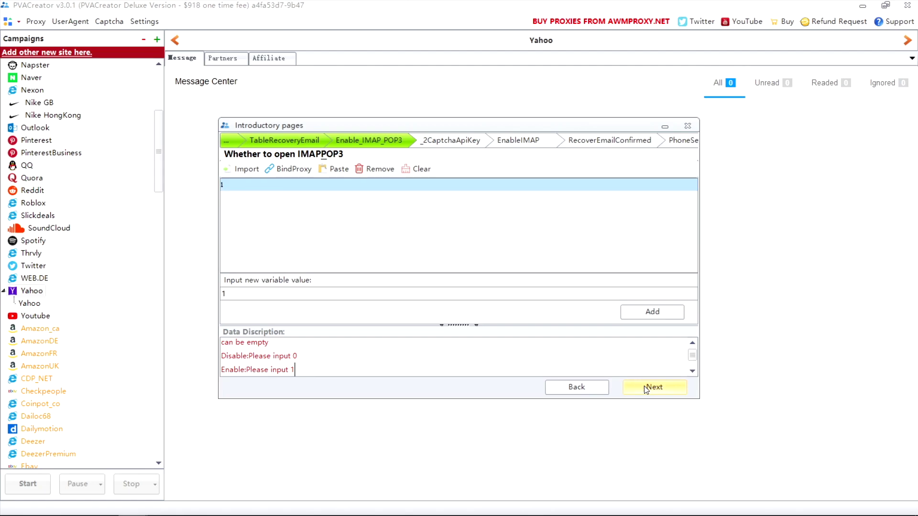
Step: Paste the 2Captcha API key and add it to the data list
click(646, 387)
key(ctrl+v)
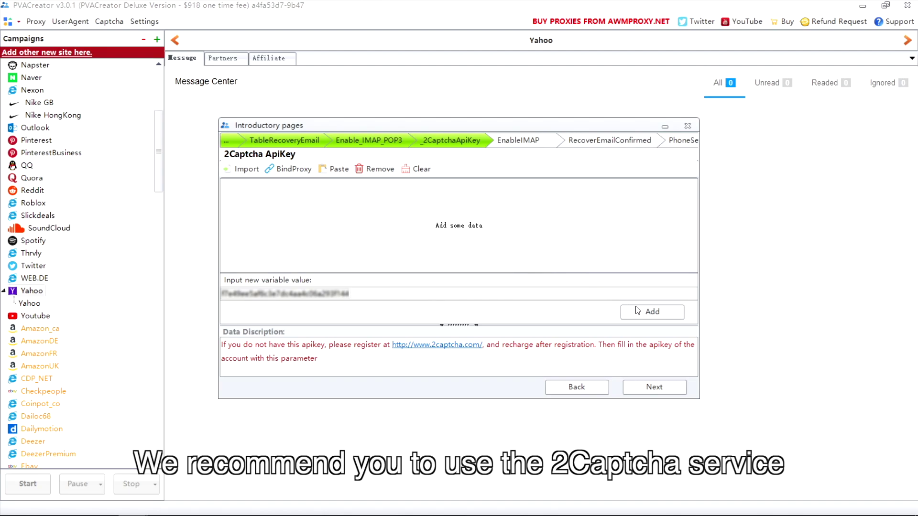
click(638, 311)
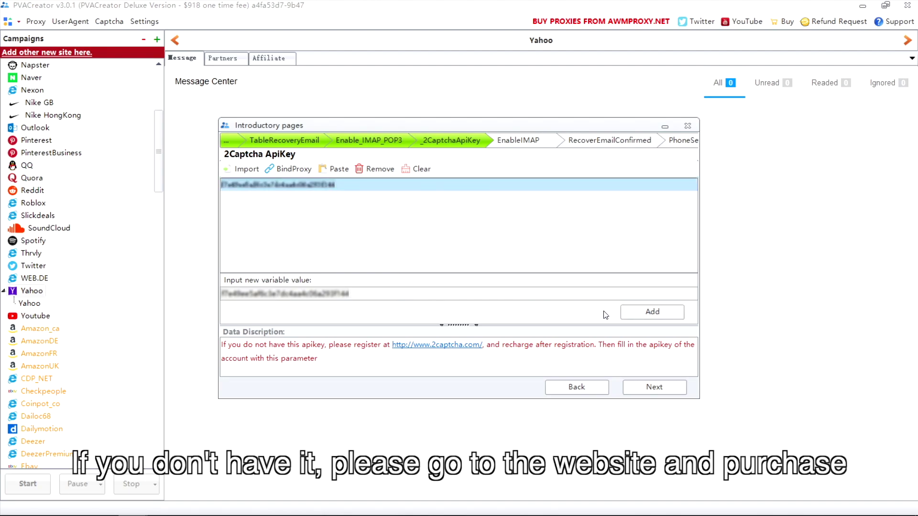
Step: Skip the POP3/IMAP status and recovery-email pages to reach Telephone Service
click(654, 387)
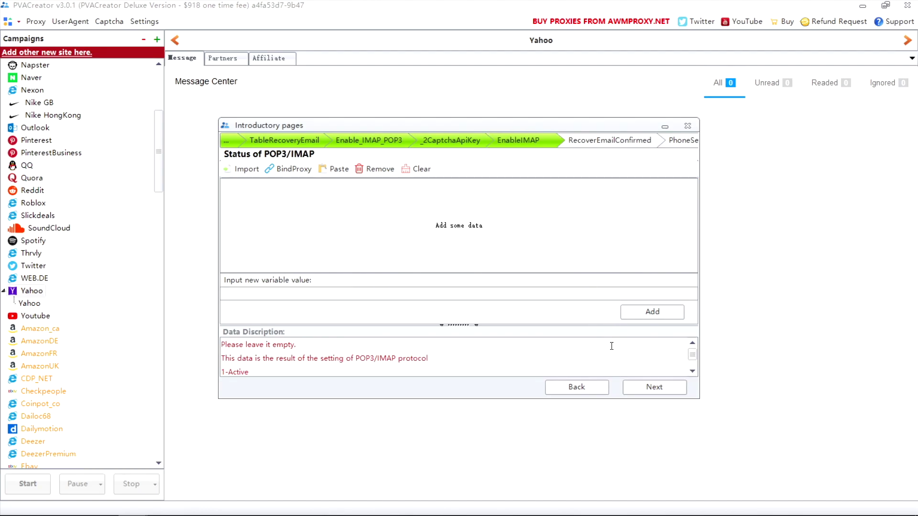
click(655, 388)
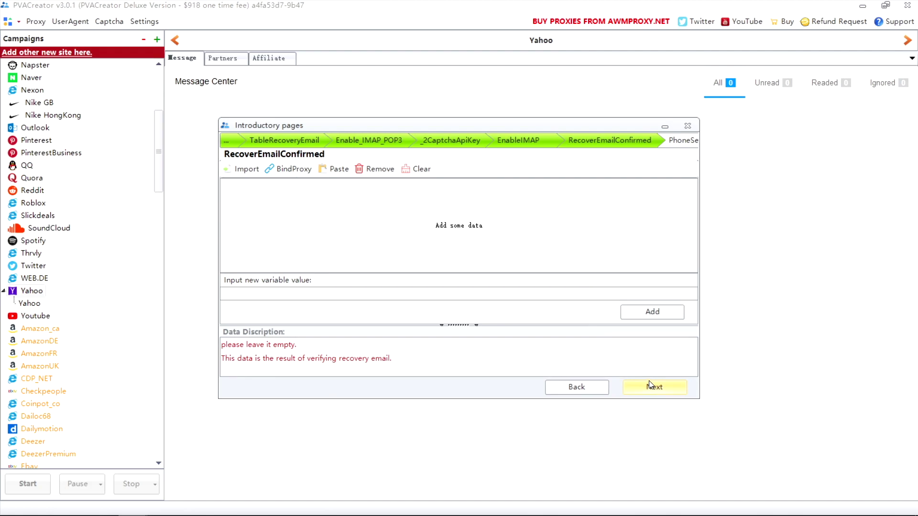
click(654, 387)
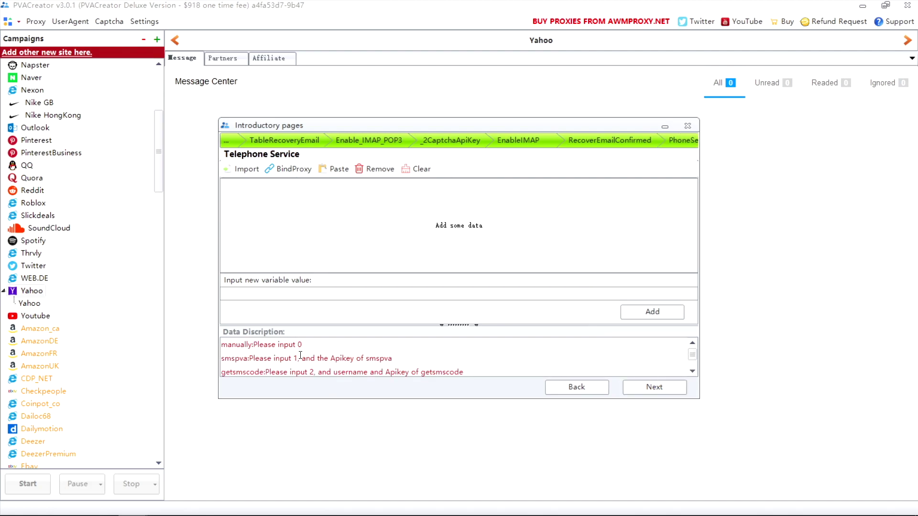
Step: Choose smspva as the phone service by adding the value 1
drag(298, 358, 221, 358)
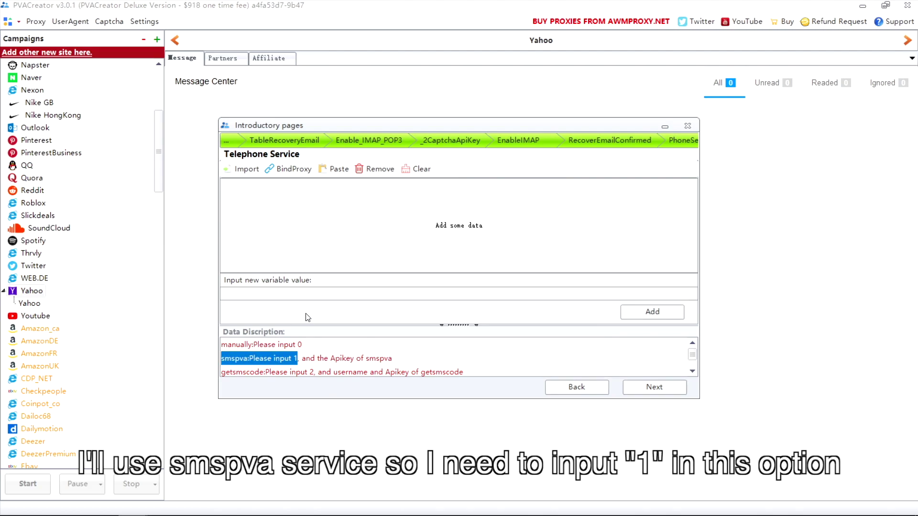
click(301, 294)
text(1)
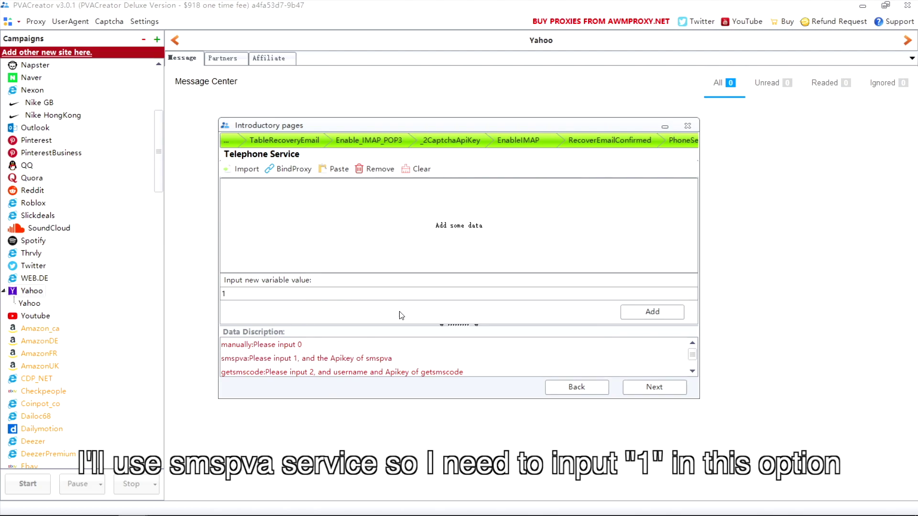
click(640, 316)
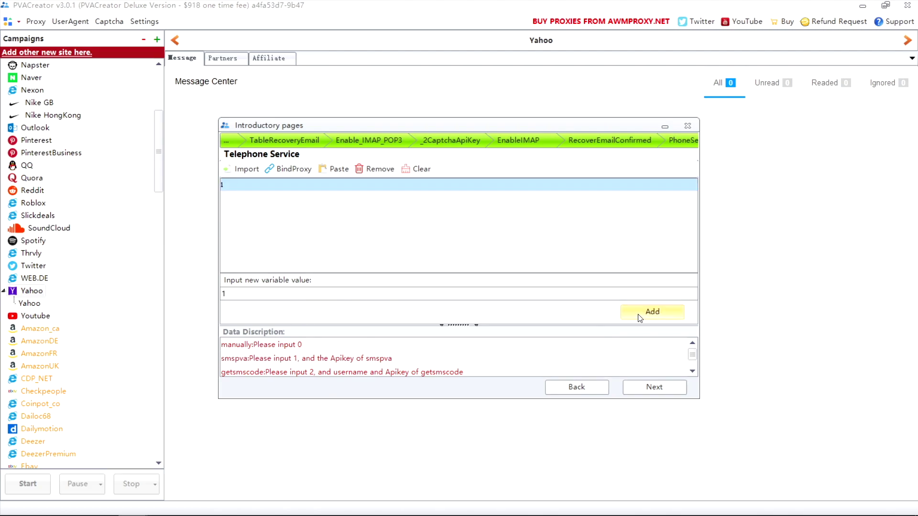
Step: Add the smspva API key on its wizard page
click(657, 386)
click(673, 389)
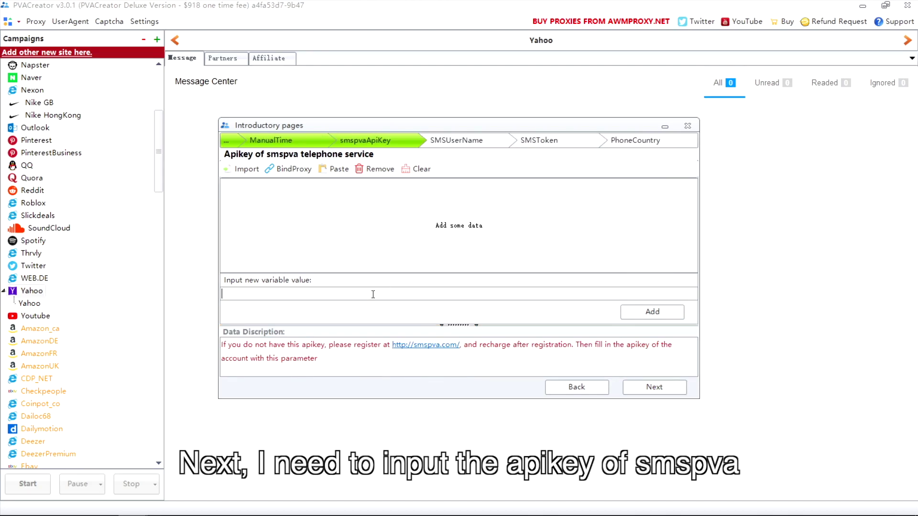
key(ctrl+v)
click(650, 311)
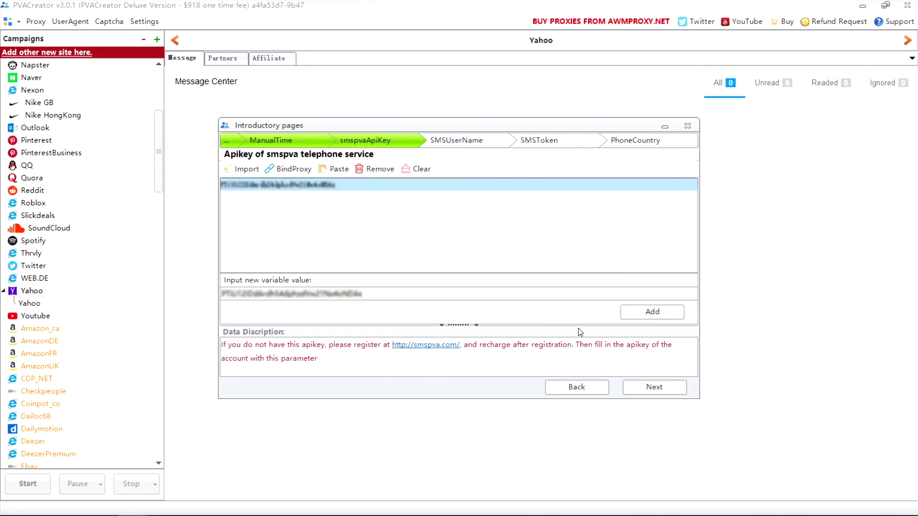
Step: Skip the getsmscode username and token pages and set phone country to 7
click(654, 387)
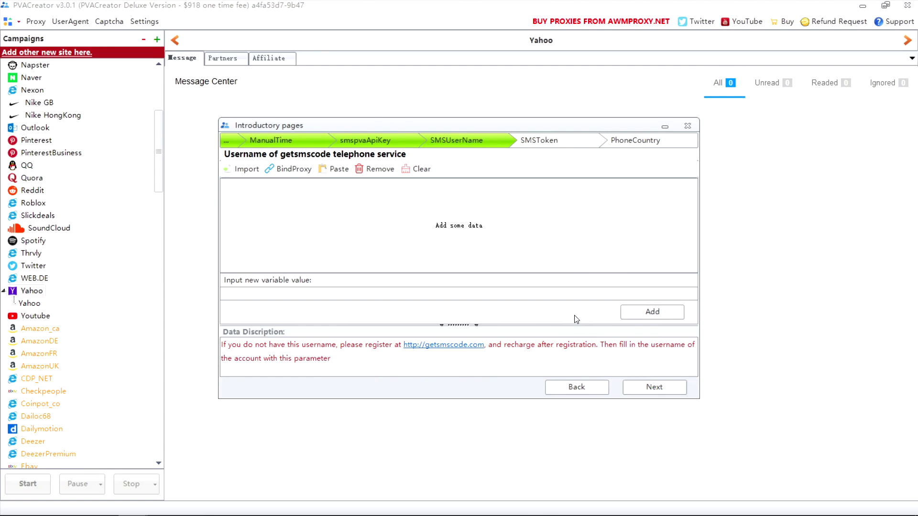
click(641, 387)
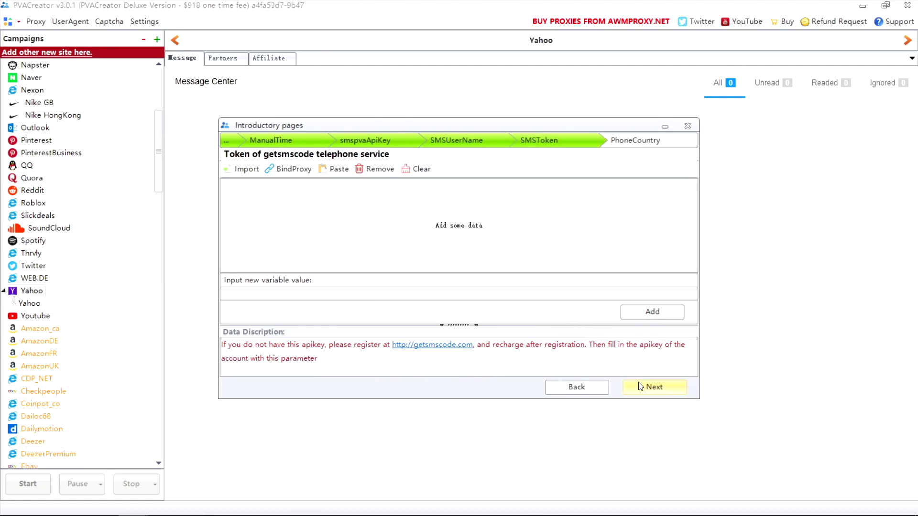
click(641, 387)
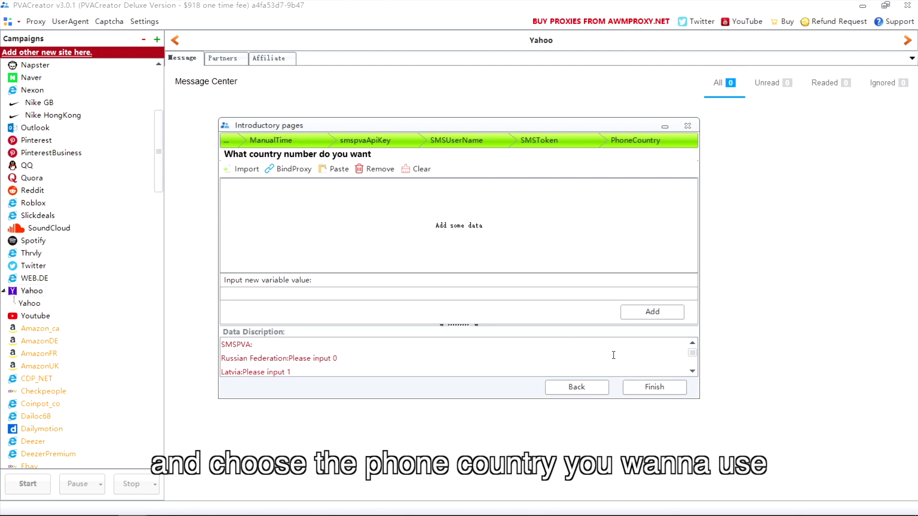
text(7)
key(Return)
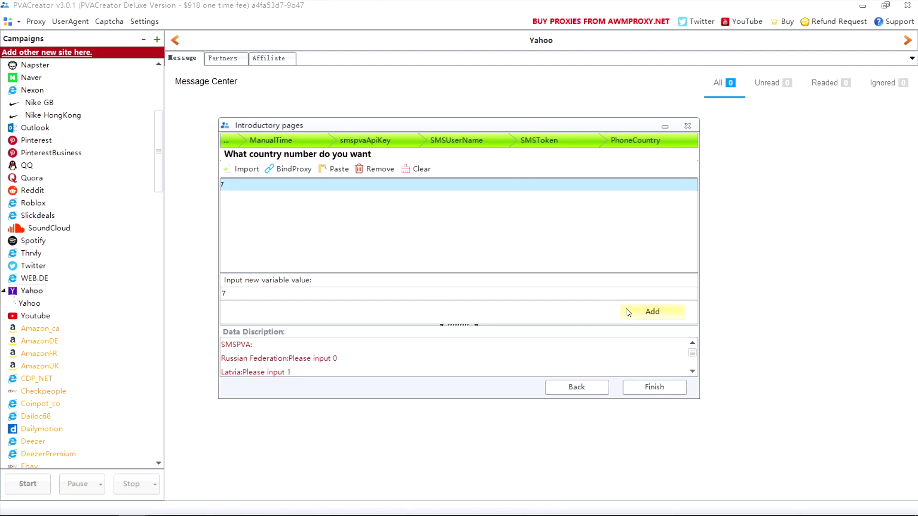
Step: Finish the wizard, then change Thread Count to 5 in the Setting dialog and save
click(671, 388)
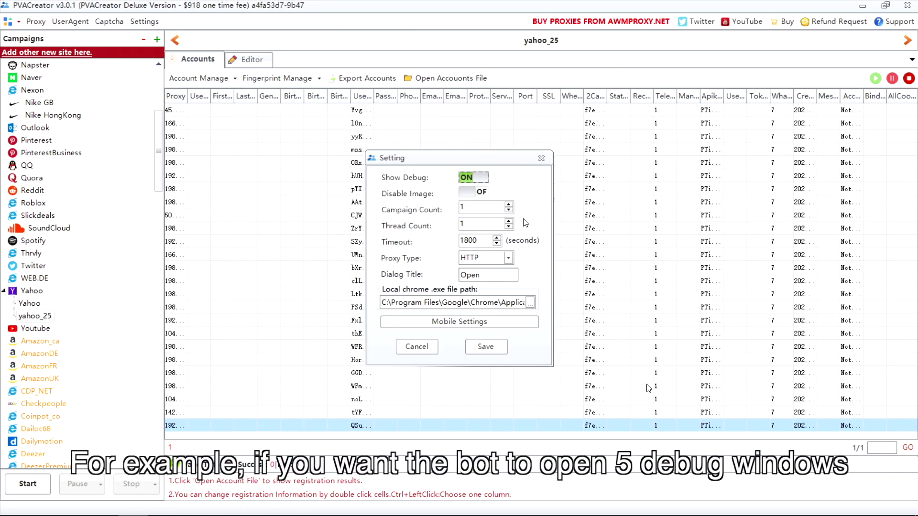
double_click(474, 224)
text(5)
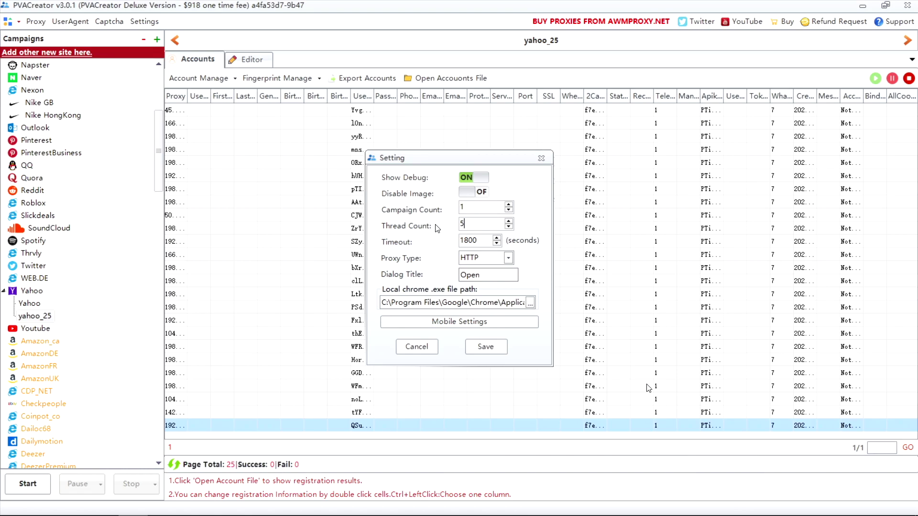
click(471, 349)
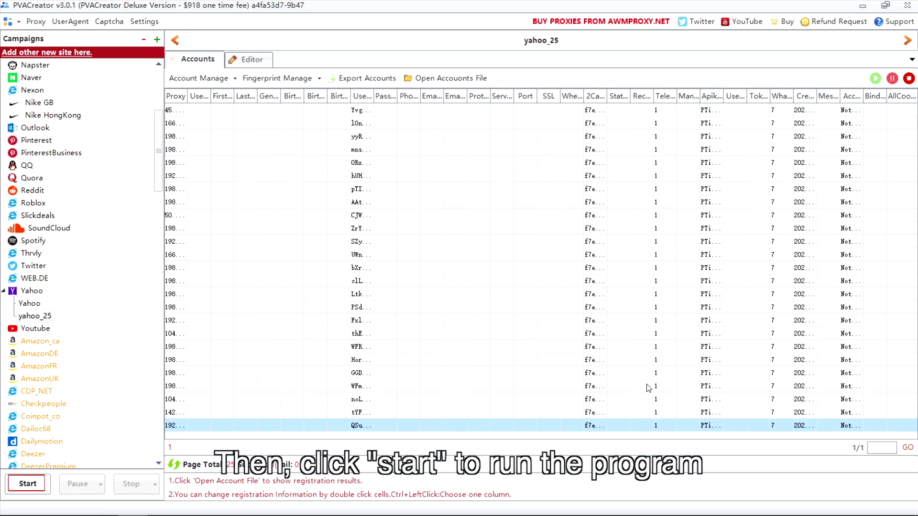
Step: Enter a daily Tuesday run window ending 05:00:00, then switch the schedule to Loop Run
click(27, 484)
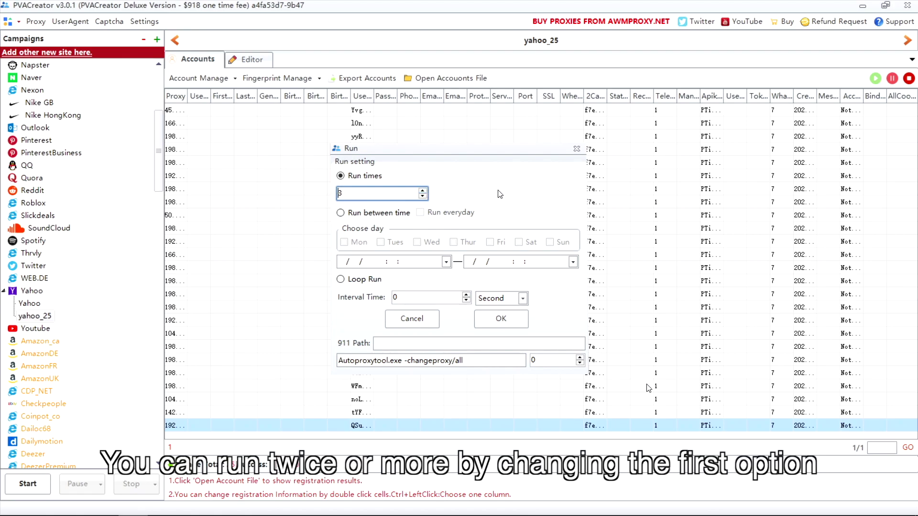
click(371, 213)
click(420, 213)
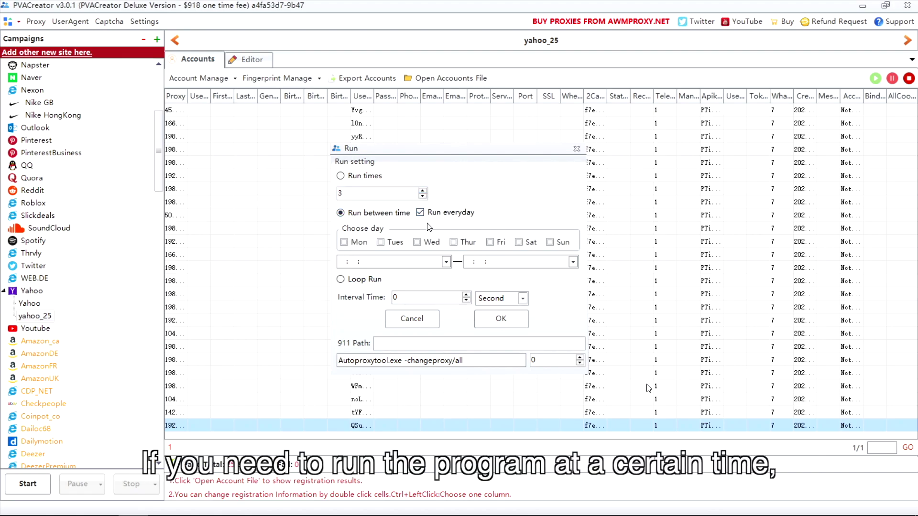
click(392, 242)
click(446, 261)
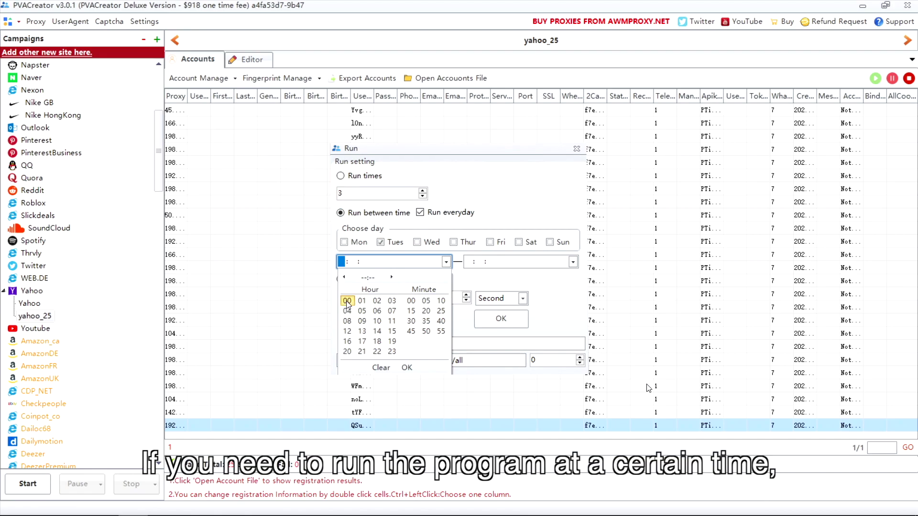
click(573, 262)
click(488, 311)
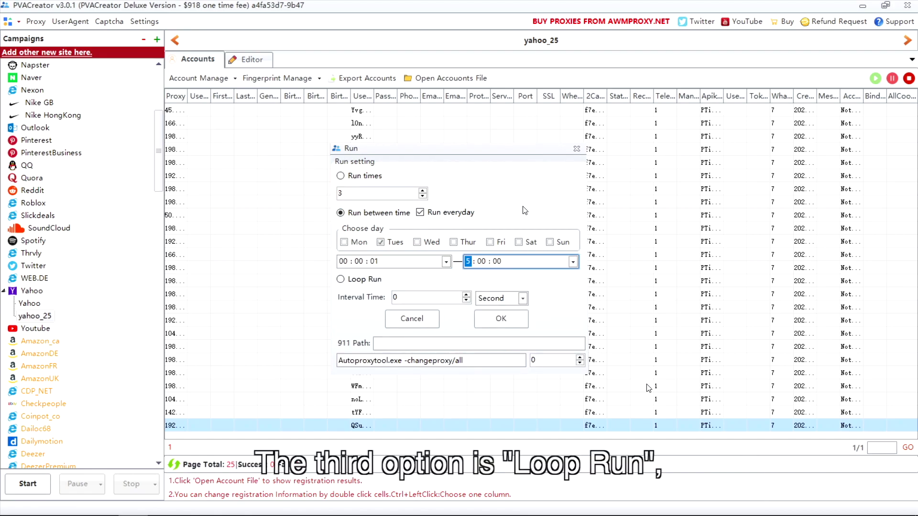
click(367, 286)
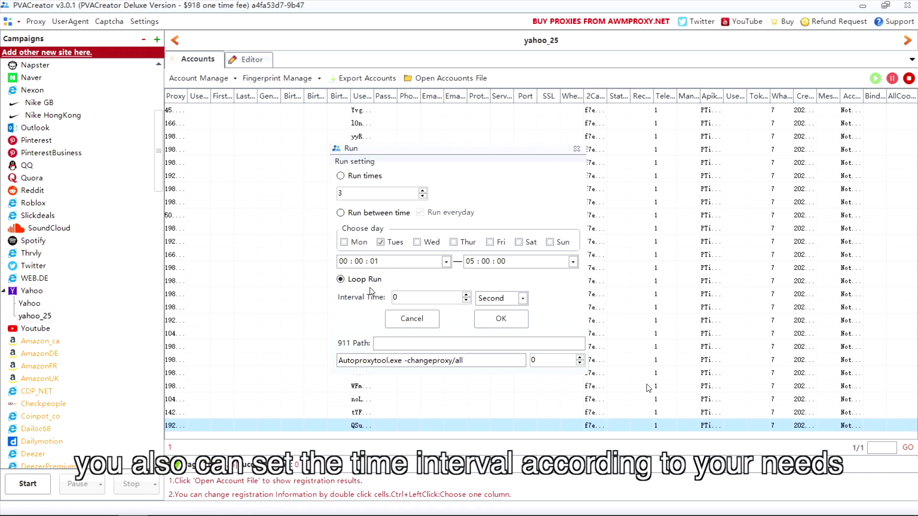
Step: Confirm the Loop Run settings to launch the yahoo_25 registration
click(526, 321)
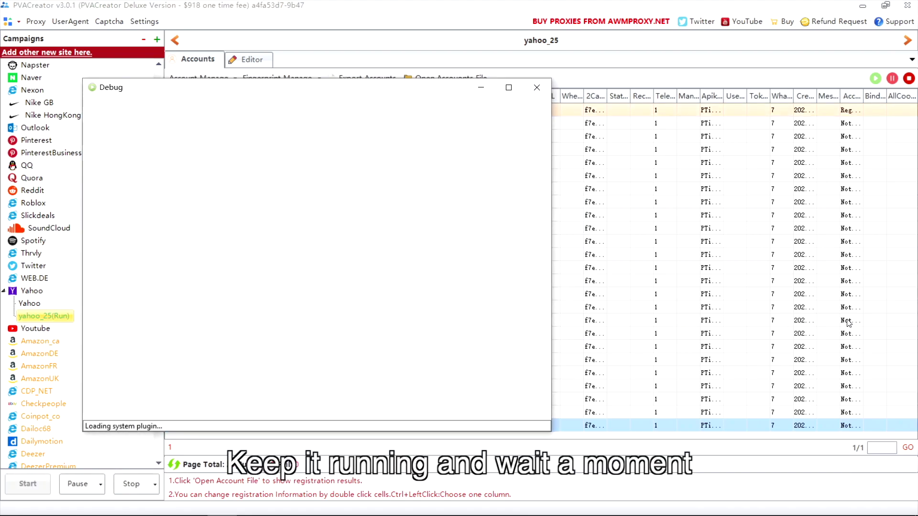